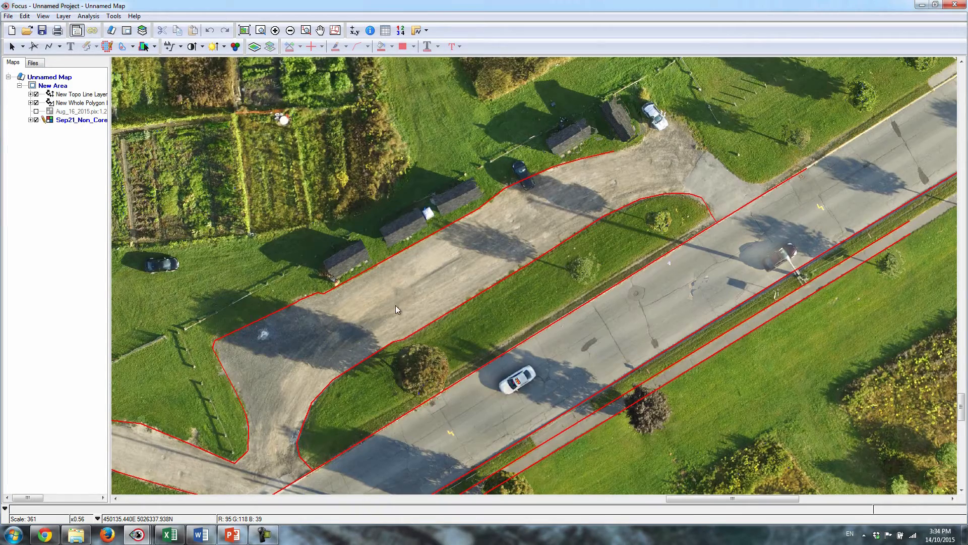
Show the Aug_16_2015 image to compare its alignment with the red road outlines, and hide it again.
left_click_drag(418, 351, 461, 266)
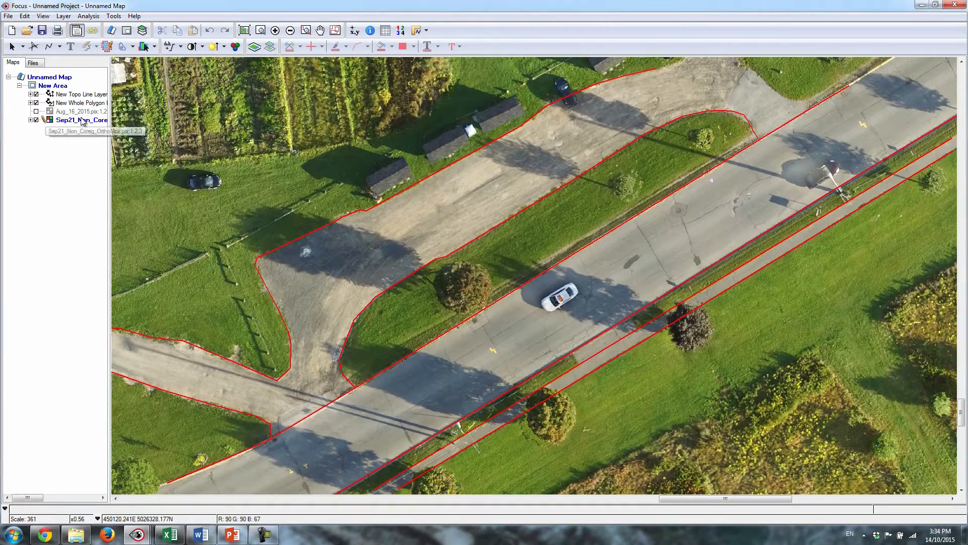
left_click(36, 112)
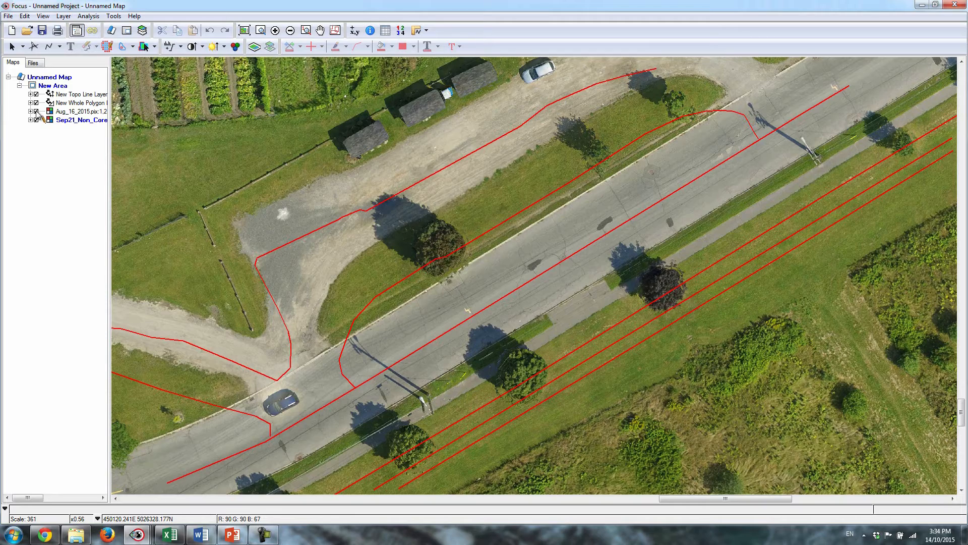
left_click(36, 111)
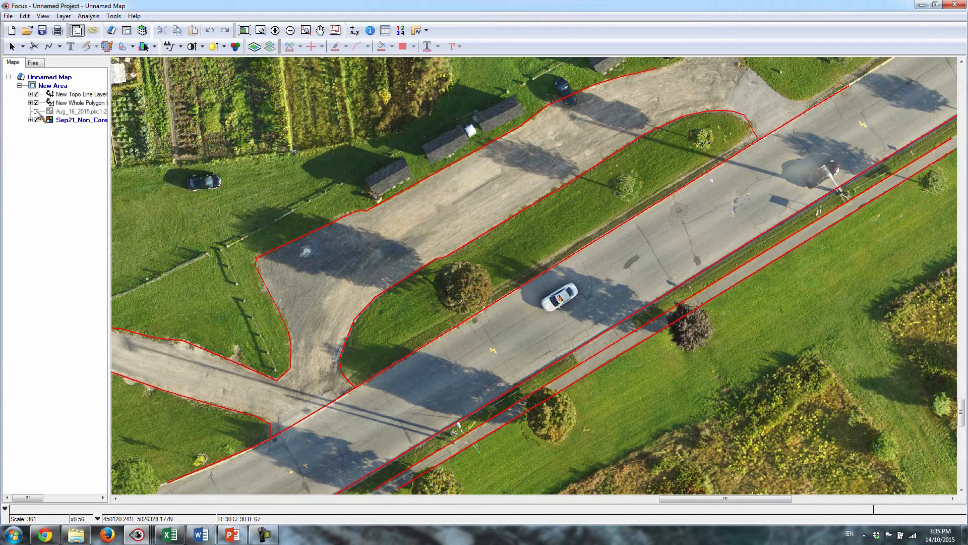
left_click(246, 32)
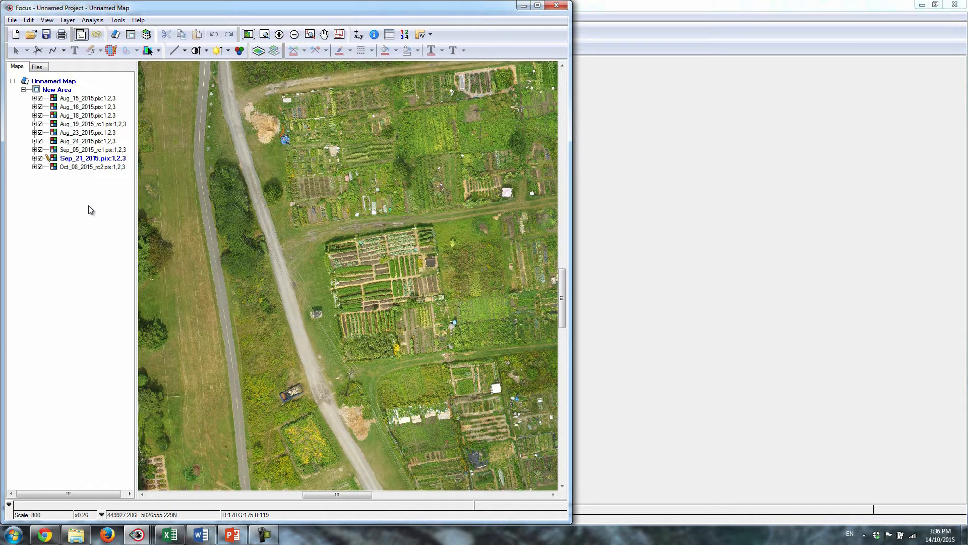
Hide the dated garden images one by one, from Aug_15_2015 through Sep_21_2015, to compare the successive dates.
left_click(41, 99)
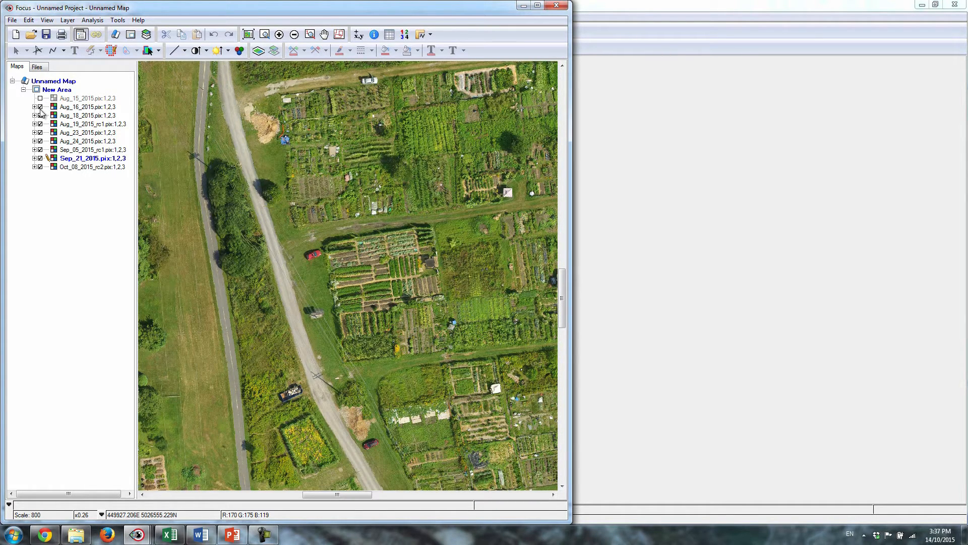
left_click(40, 107)
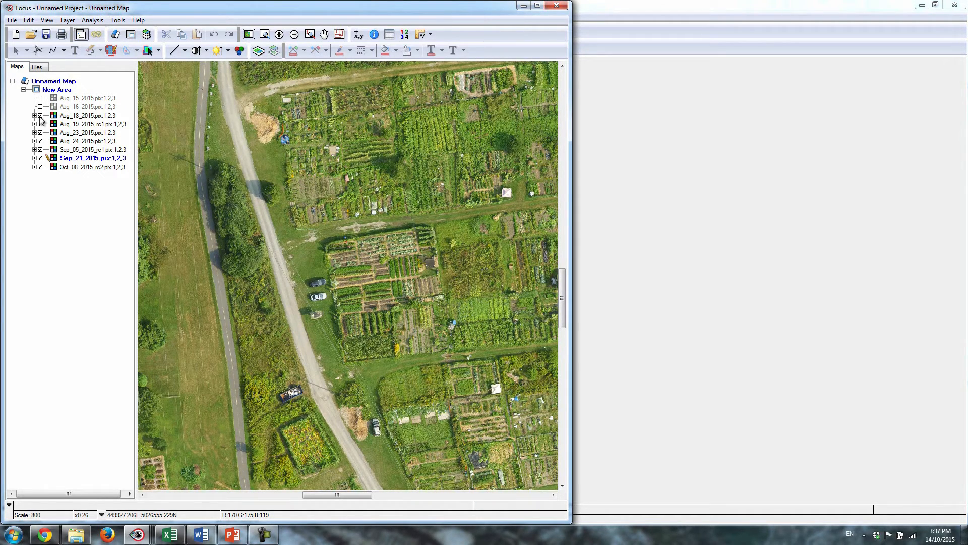
left_click(41, 115)
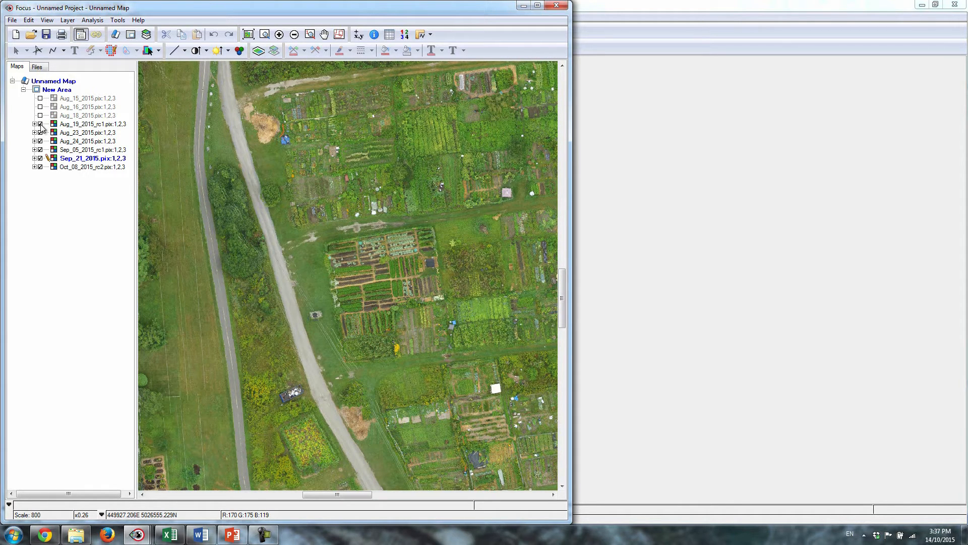
left_click(40, 124)
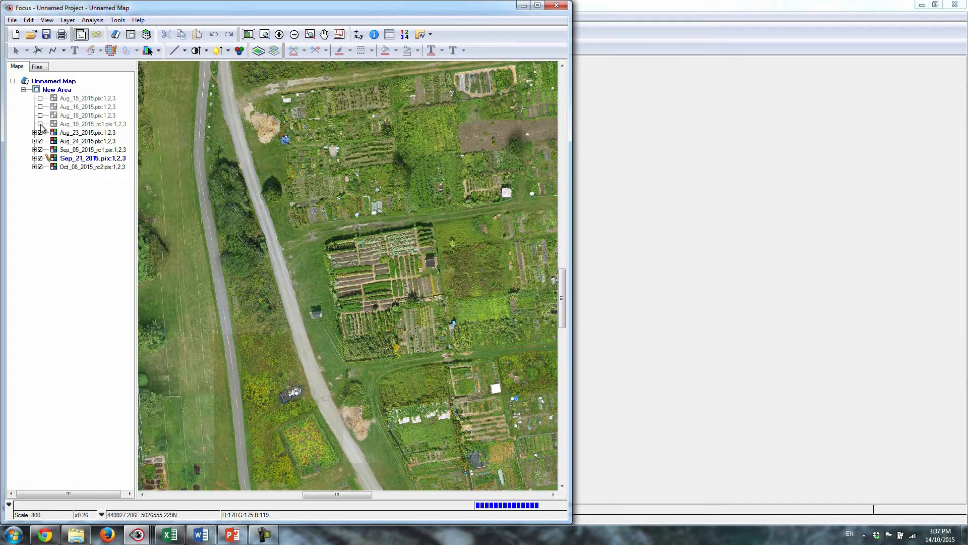
left_click(41, 132)
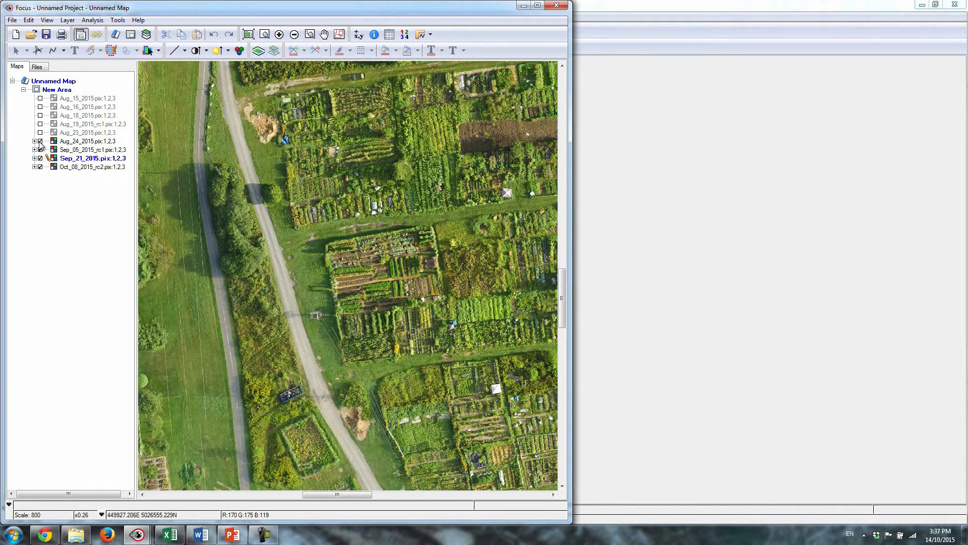
left_click(40, 141)
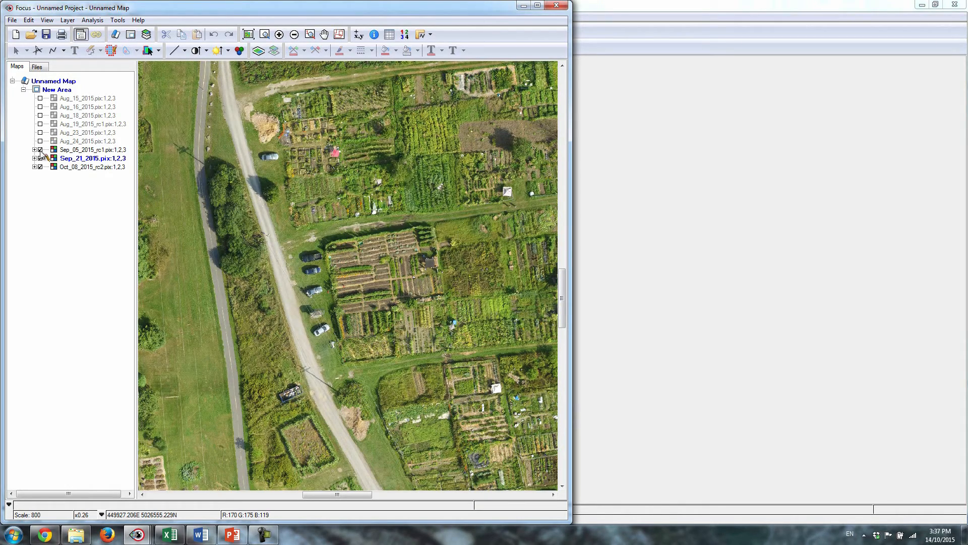
left_click(41, 150)
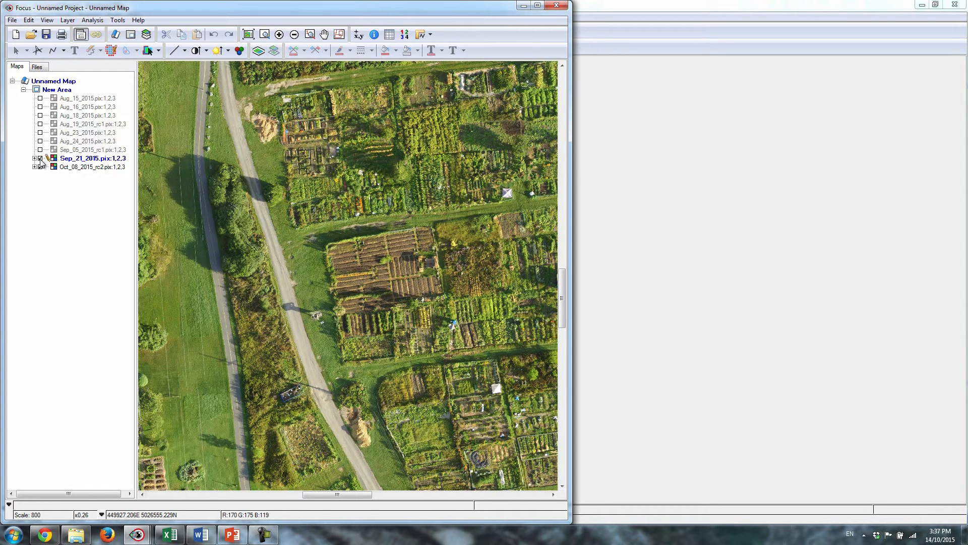
left_click(40, 158)
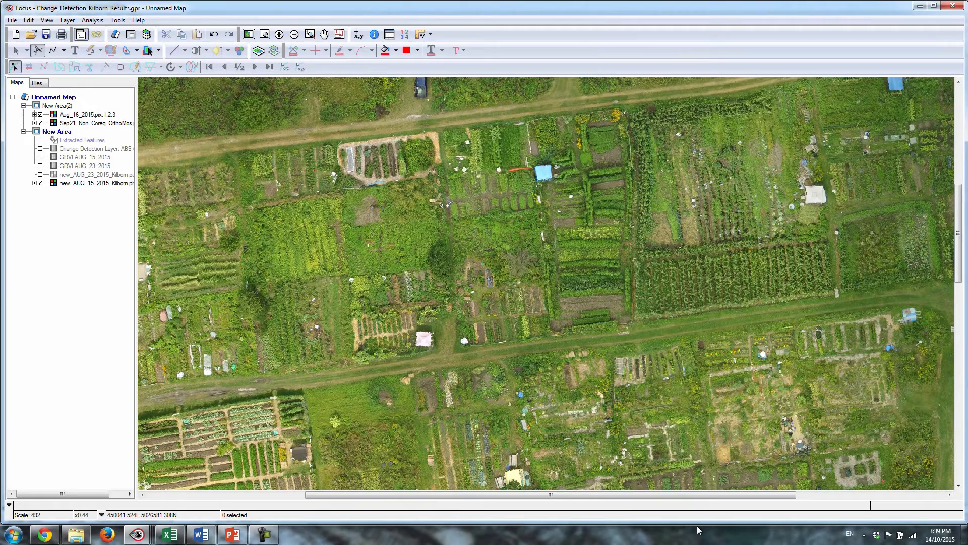
Show the new_AUG_23_2015_Kilborn image and place new_AUG_15_2015_Kilborn above it in the layer order.
left_click(41, 174)
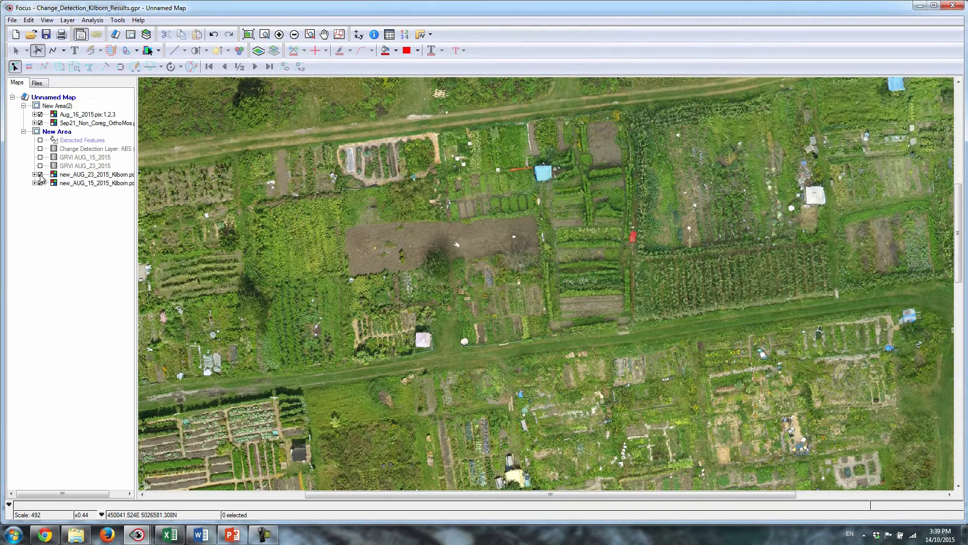
left_click_drag(45, 183, 44, 176)
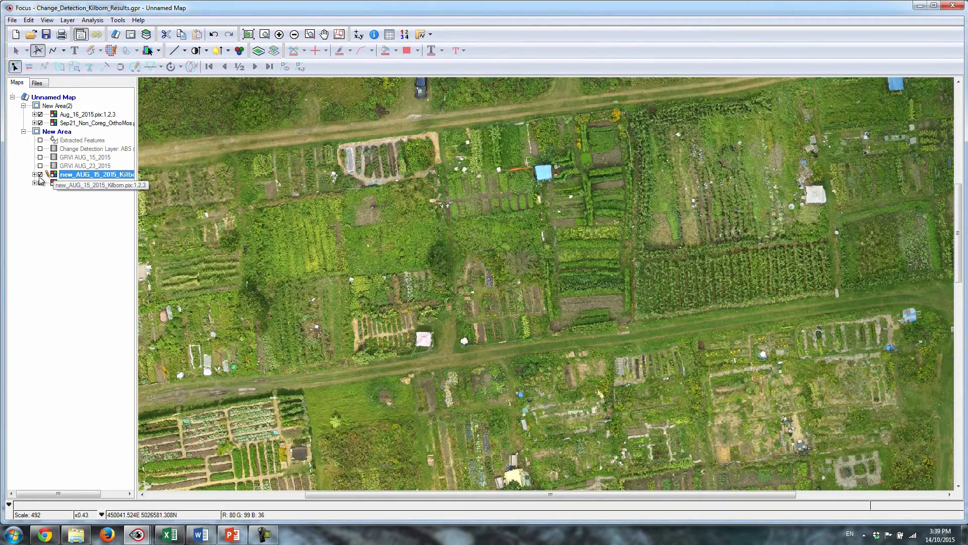
Toggle the new_AUG_15_2015_Kilborn image to compare both dates, and briefly overlay the Extracted Features outlines.
left_click(41, 174)
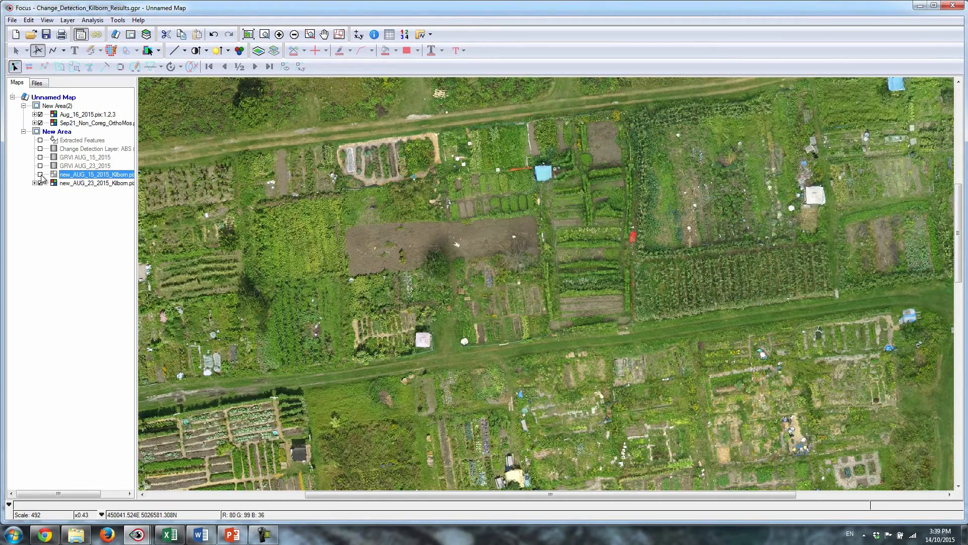
left_click(41, 174)
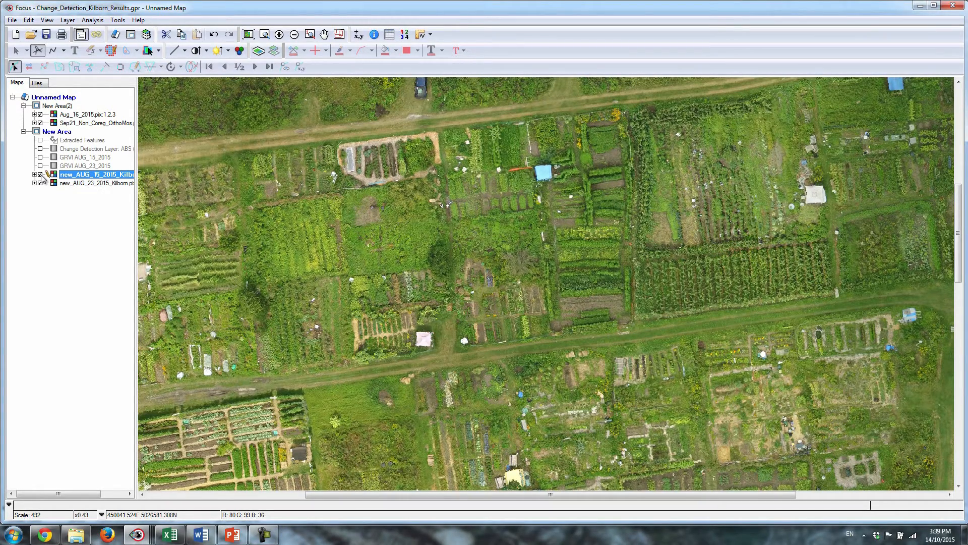
left_click(41, 174)
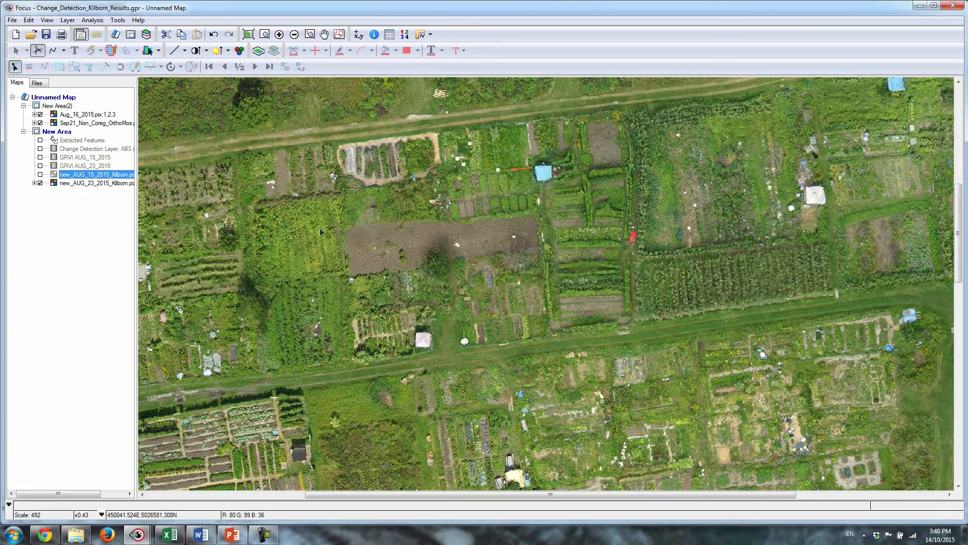
left_click(41, 141)
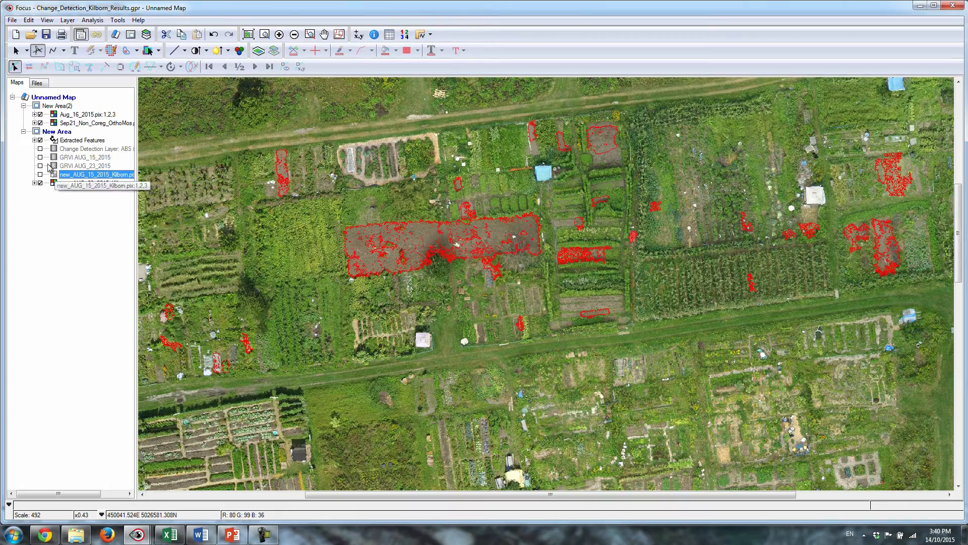
left_click(41, 141)
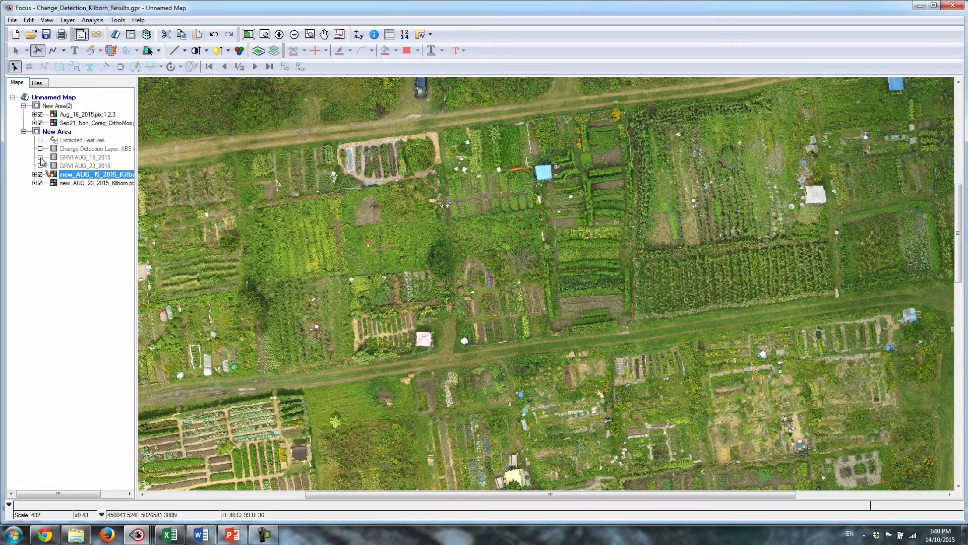
Show the GRVI AUG_15_2015 layer, place GRVI AUG_23_2015 above it, and show that layer too.
left_click(40, 157)
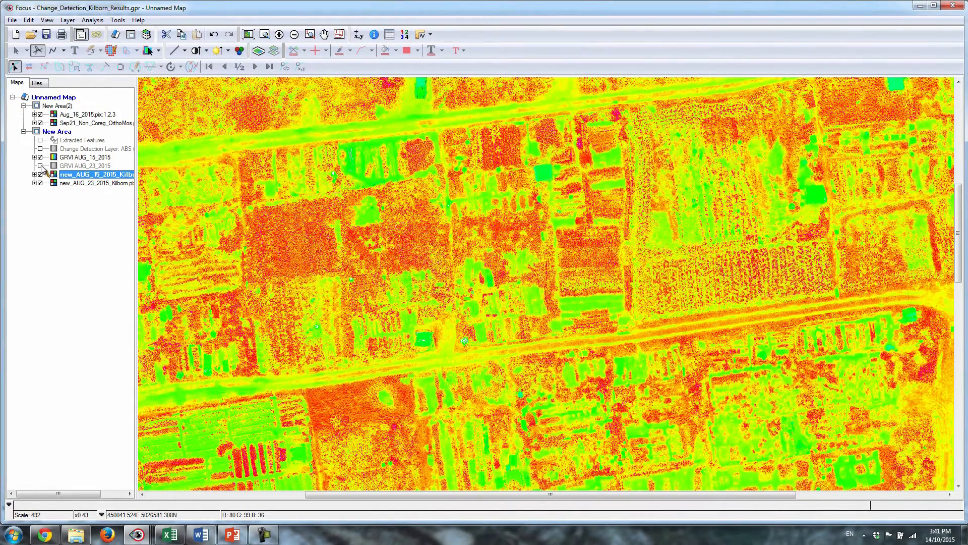
left_click(63, 166)
left_click_drag(64, 158, 63, 158)
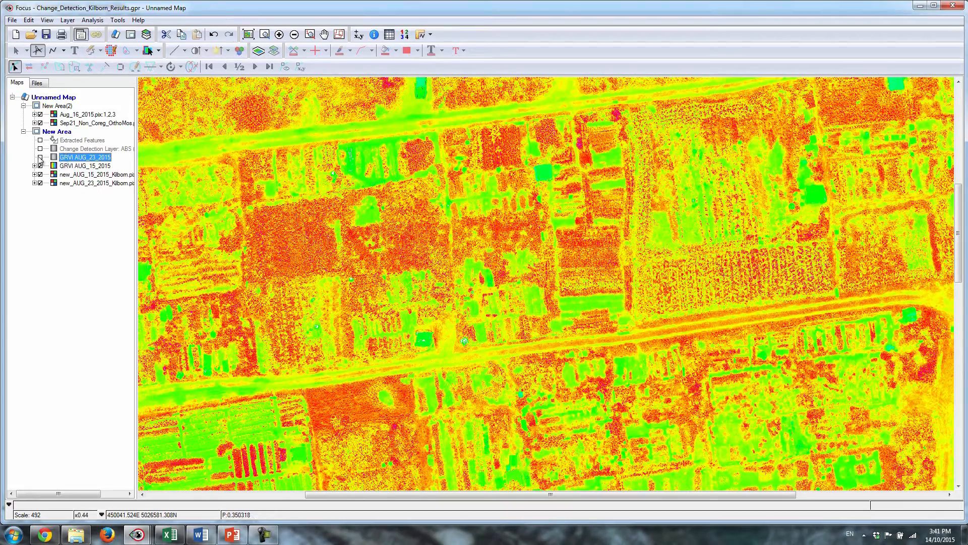
left_click(40, 157)
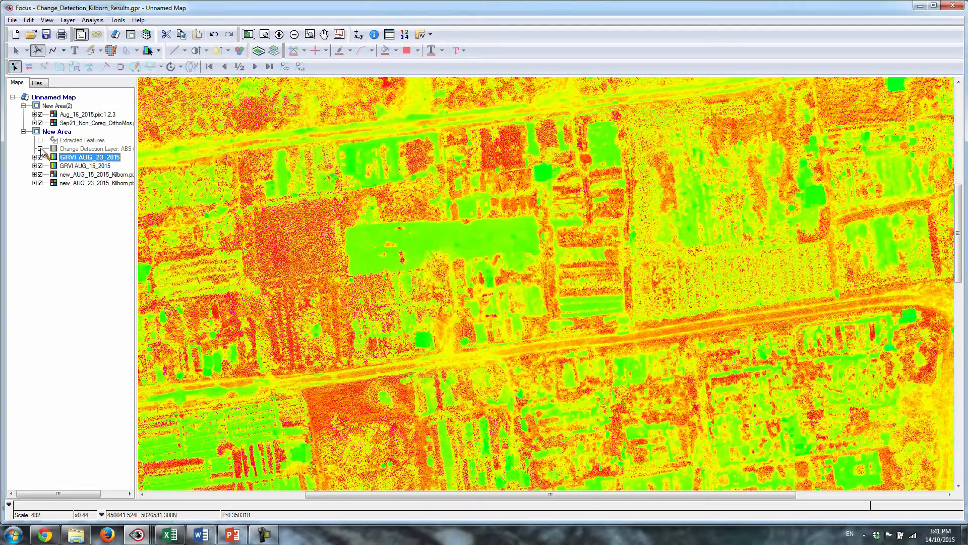
Show the Change Detection Layer and overlay the Extracted Features polygons on it.
left_click(41, 149)
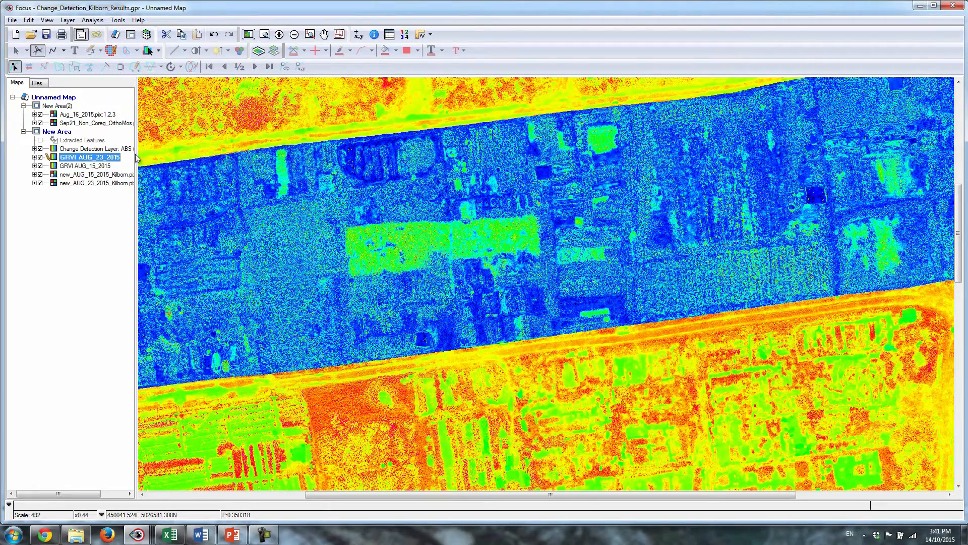
left_click(40, 140)
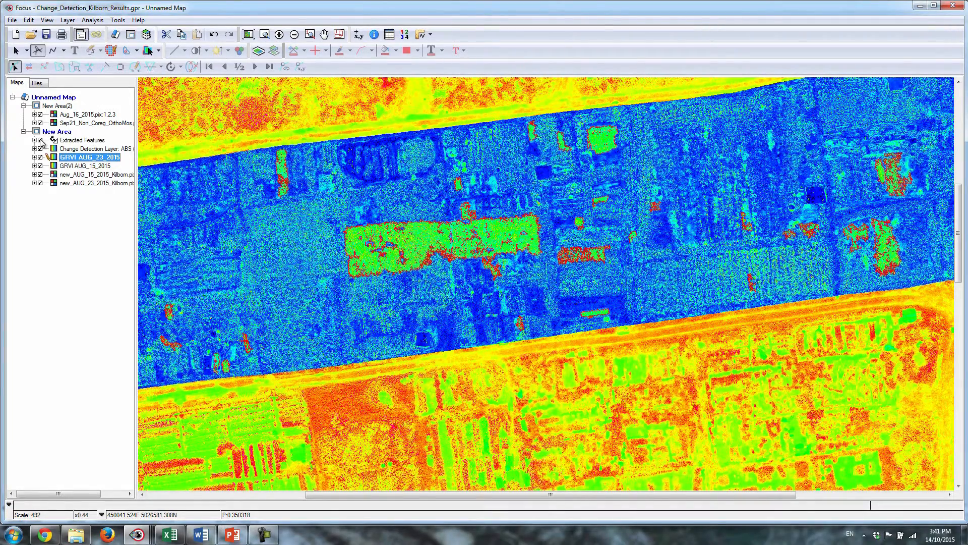
Open the attribute table of the Extracted Features layer and move its window clear of the large central plot.
left_click(73, 140)
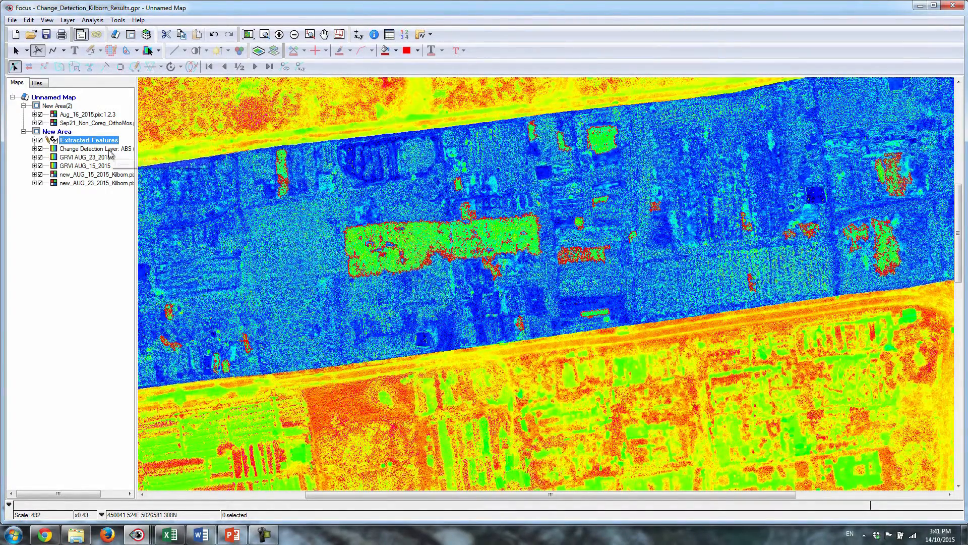
left_click(390, 35)
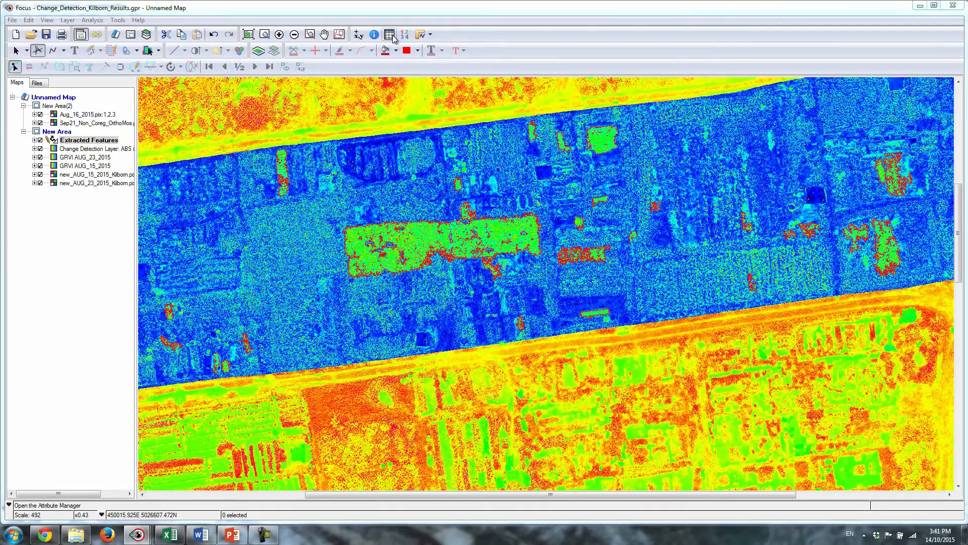
left_click_drag(488, 167, 648, 168)
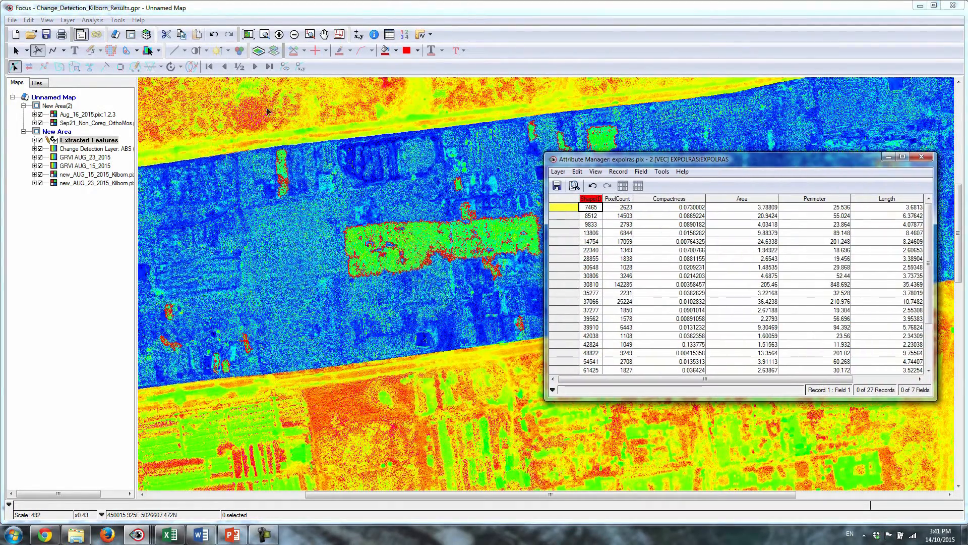
Select the large central change polygon and the smaller one northeast of it in turn to examine their attribute records.
left_click(16, 51)
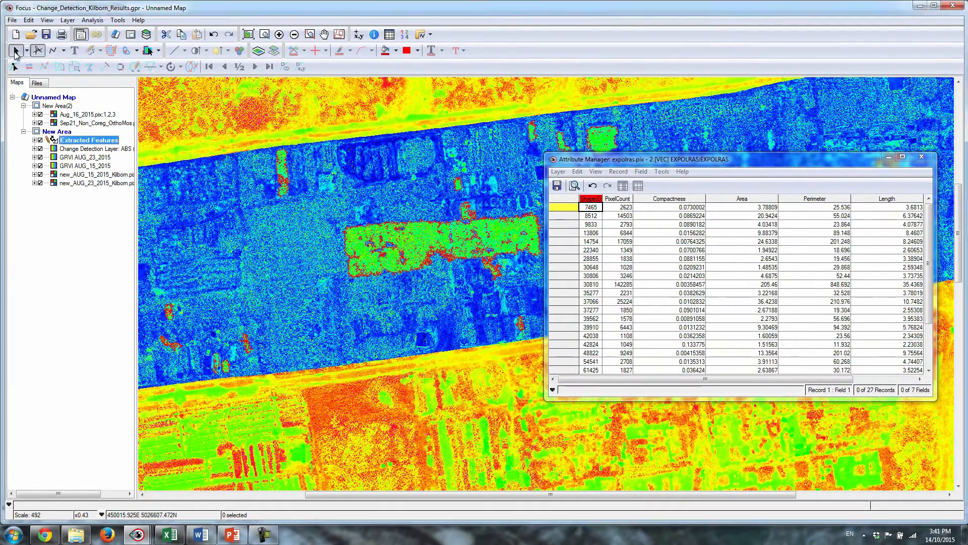
left_click(421, 240)
left_click_drag(633, 161, 693, 150)
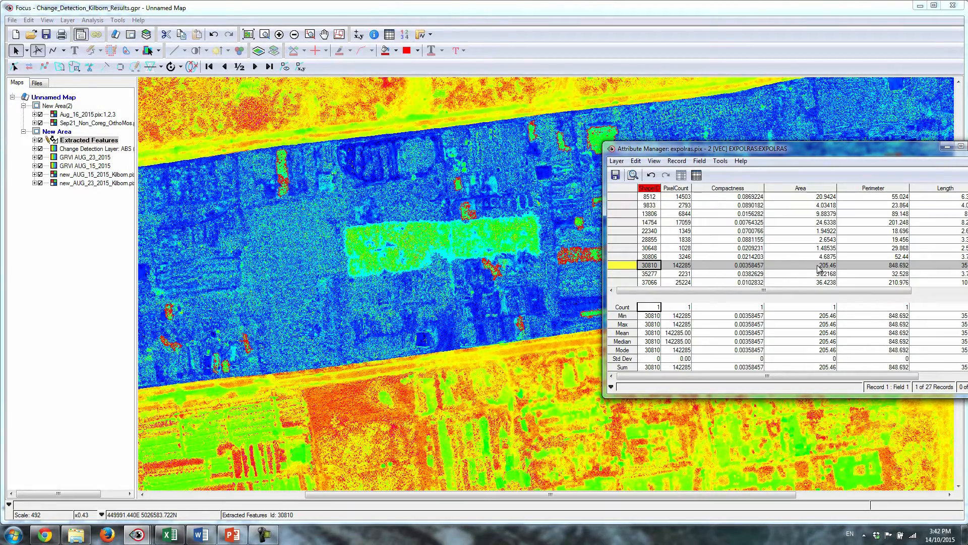
left_click_drag(605, 150, 489, 207)
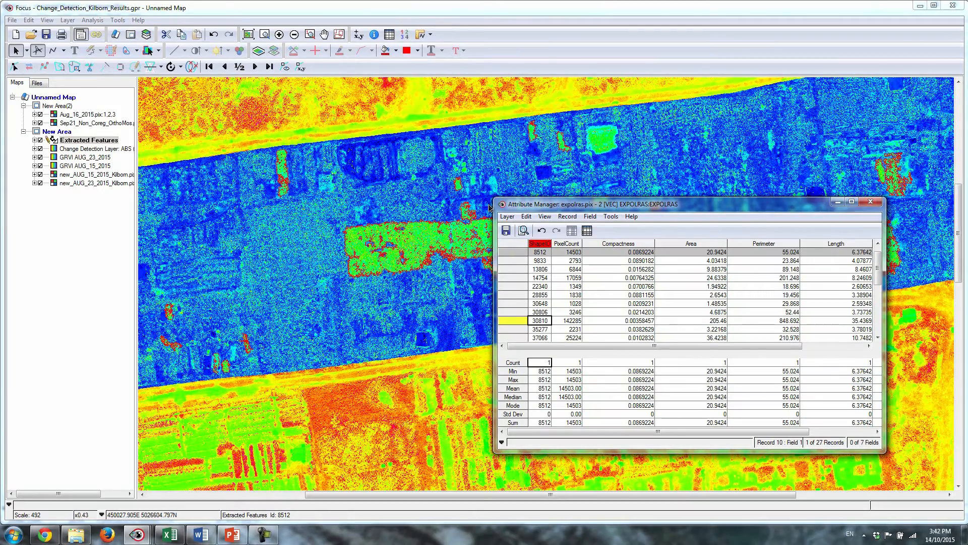